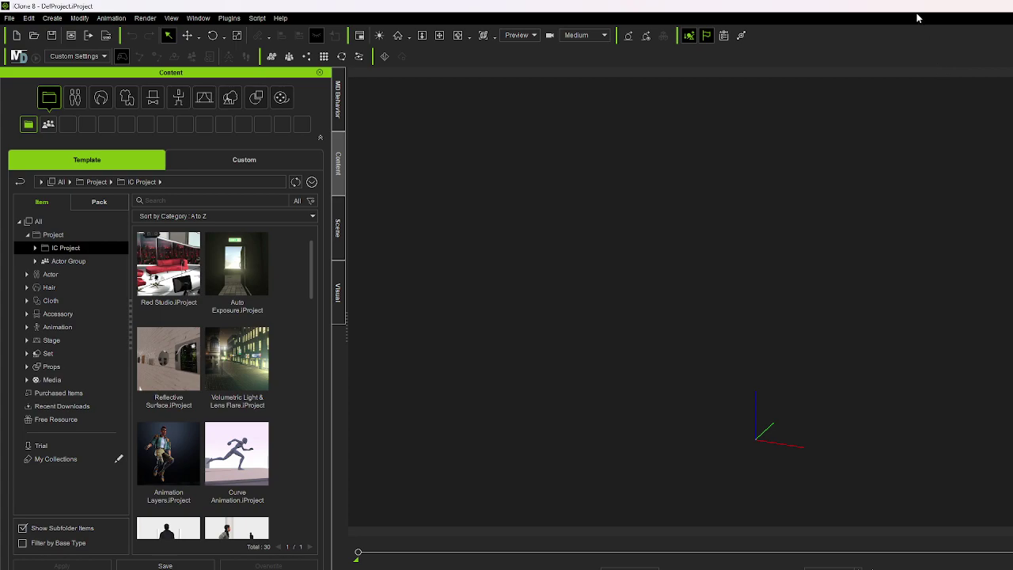
# - Add the grey-sweater Kevin ActorSCAN avatar from the Actor content library to the empty scene
pyautogui.moveTo(918, 6); pyautogui.dragTo(919, 51)
pyautogui.doubleClick(919, 49)
pyautogui.click(54, 275)
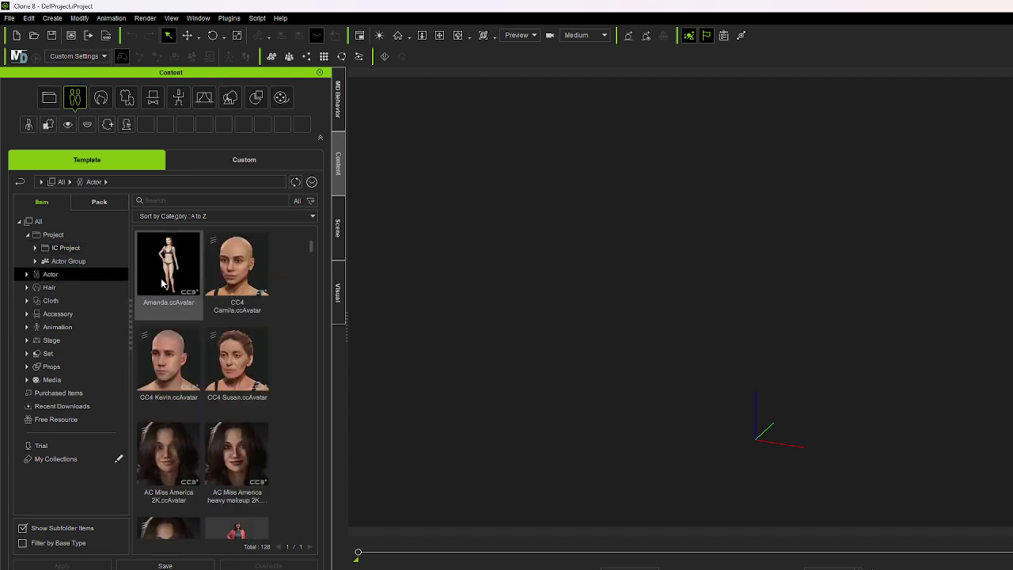
pyautogui.scroll(-5, 212, 271)
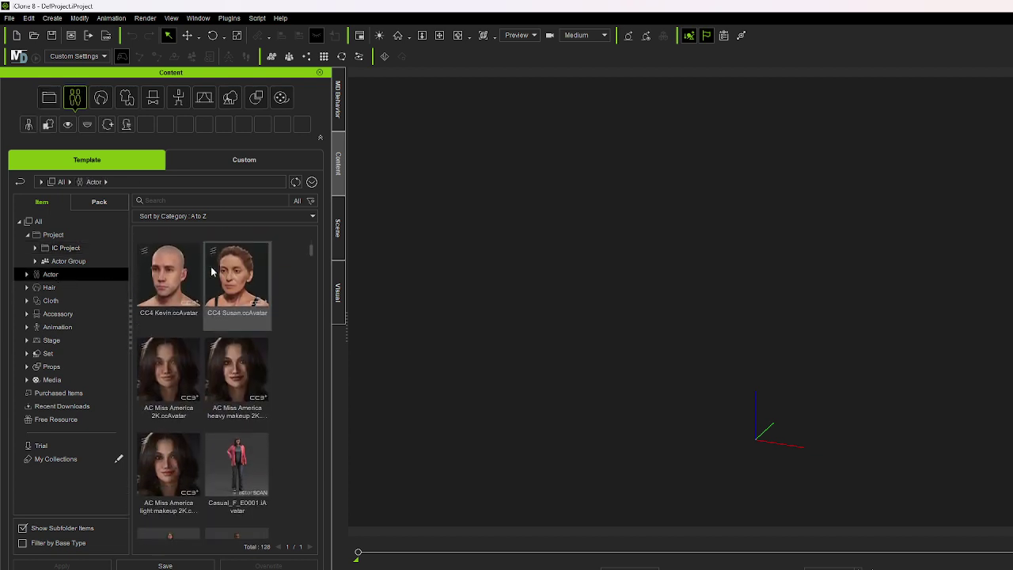
pyautogui.scroll(-2, 212, 269)
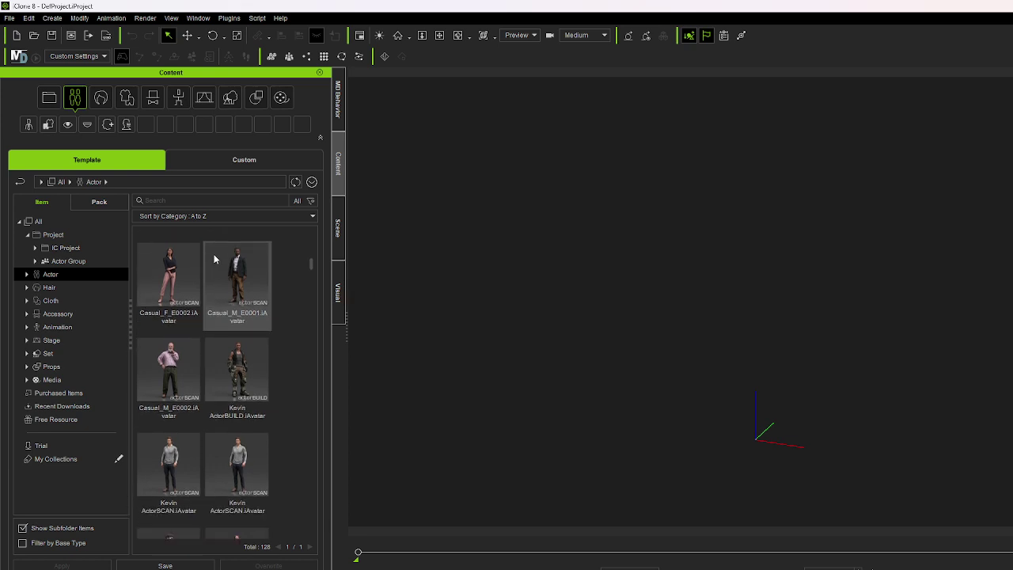
pyautogui.scroll(-1, 214, 257)
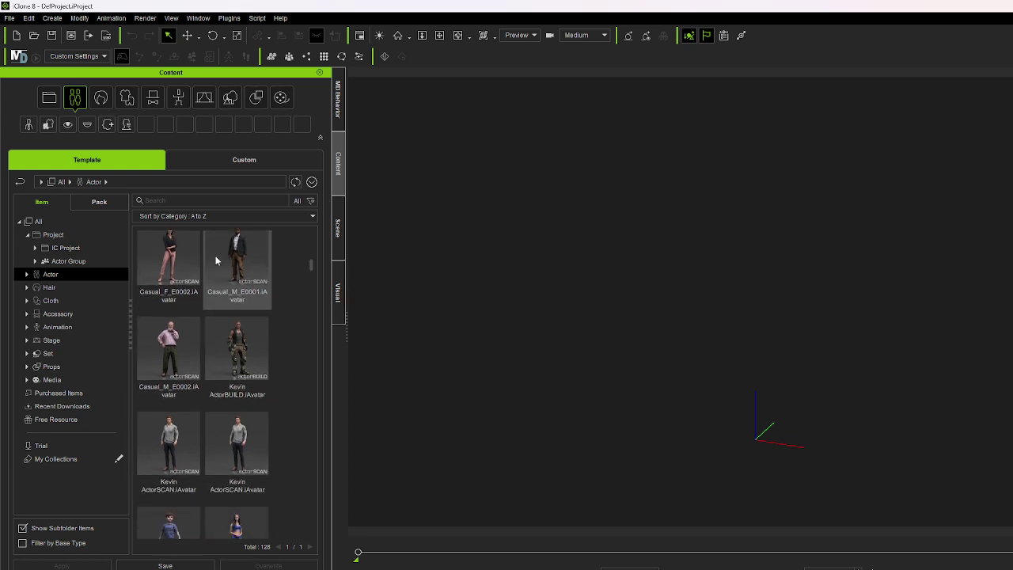
pyautogui.scroll(-1, 216, 259)
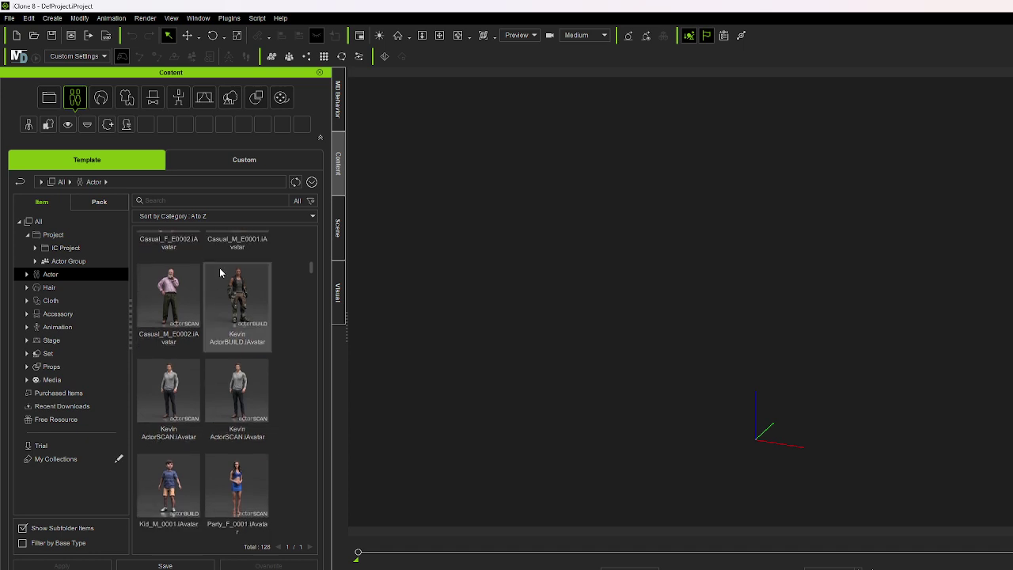
pyautogui.scroll(-1, 230, 364)
pyautogui.moveTo(235, 398); pyautogui.dragTo(599, 385)
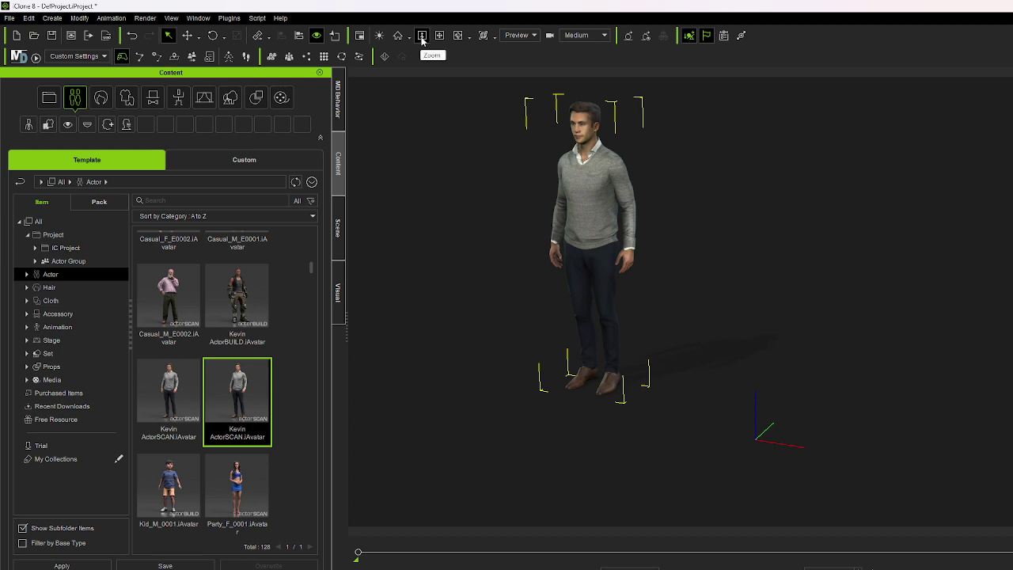
# - Try the Zoom, Pan and Orbit camera tools on the actor and turn the view toward his front
pyautogui.click(421, 38)
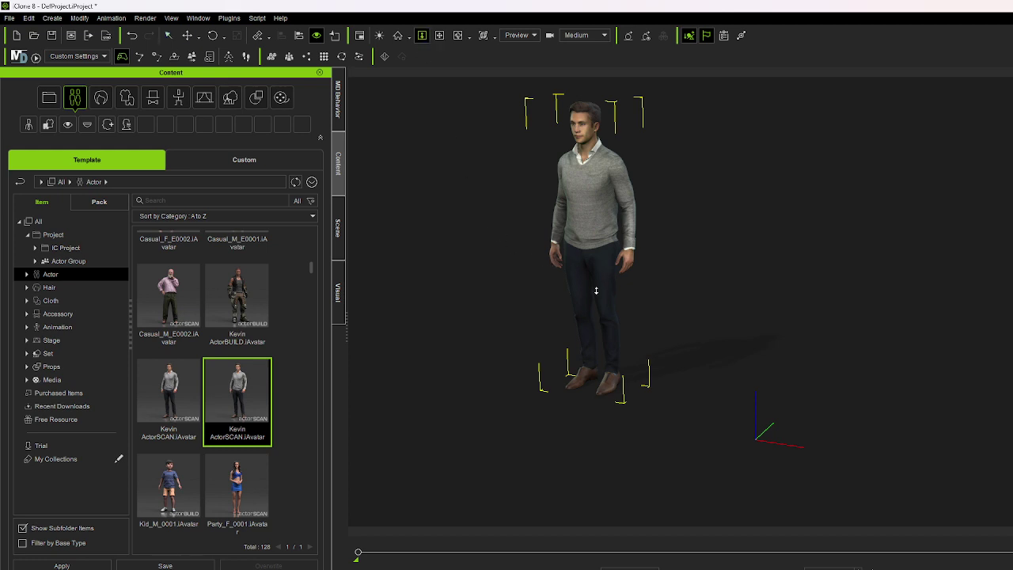
pyautogui.moveTo(596, 291); pyautogui.dragTo(539, 285)
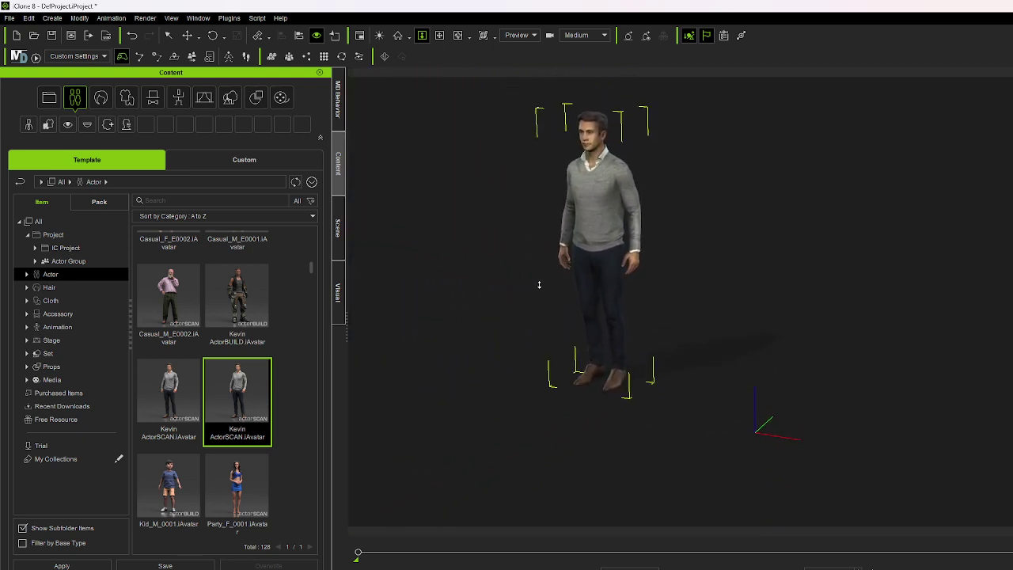
pyautogui.click(439, 35)
pyautogui.moveTo(590, 236); pyautogui.dragTo(691, 283)
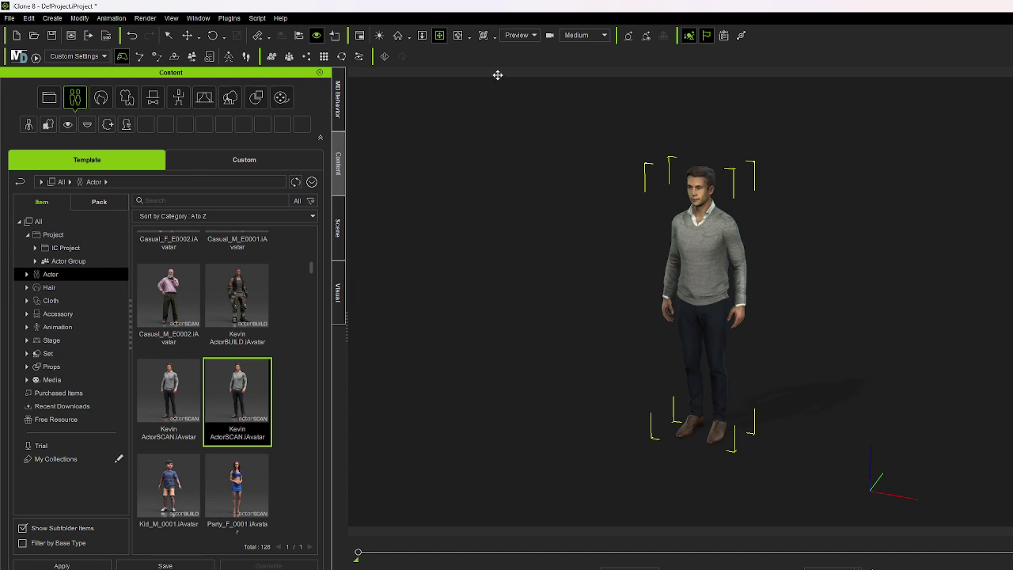
pyautogui.click(457, 36)
pyautogui.moveTo(699, 319); pyautogui.dragTo(696, 268)
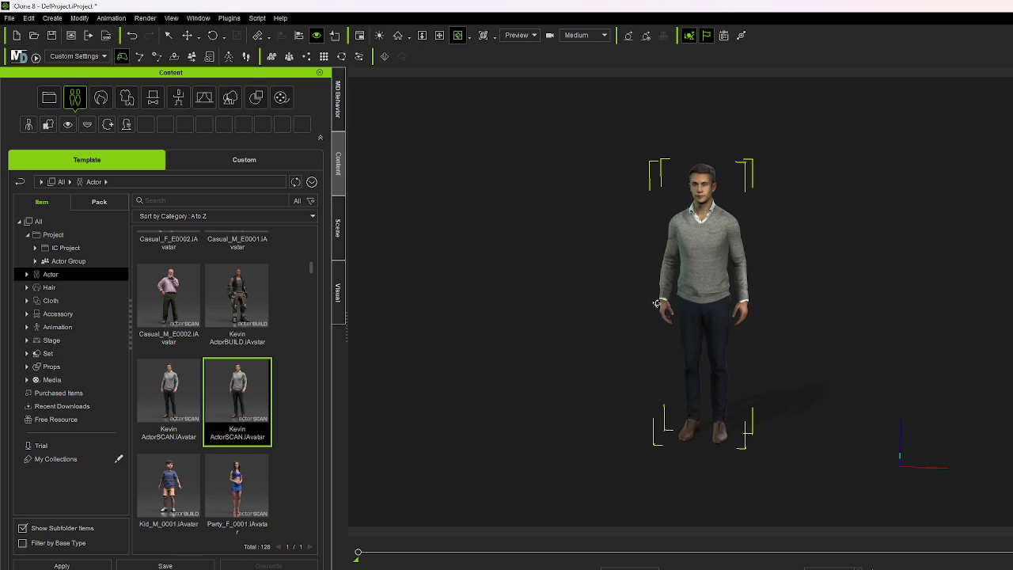
# - Inspect the actor from face close-up to full body, and frame him from the thighs up
pyautogui.scroll(4, 685, 297)
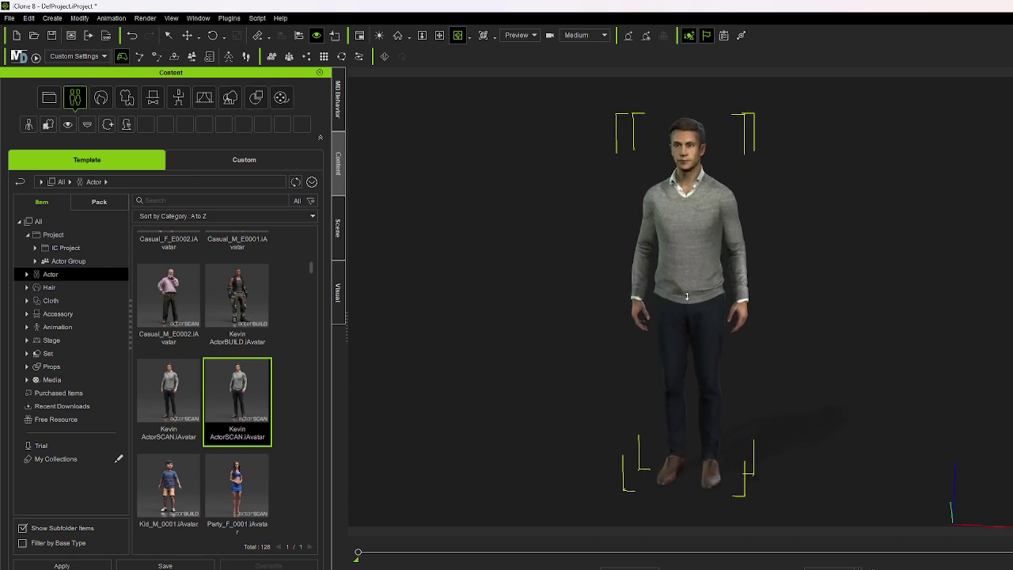
pyautogui.scroll(2, 686, 296)
pyautogui.scroll(-5, 686, 296)
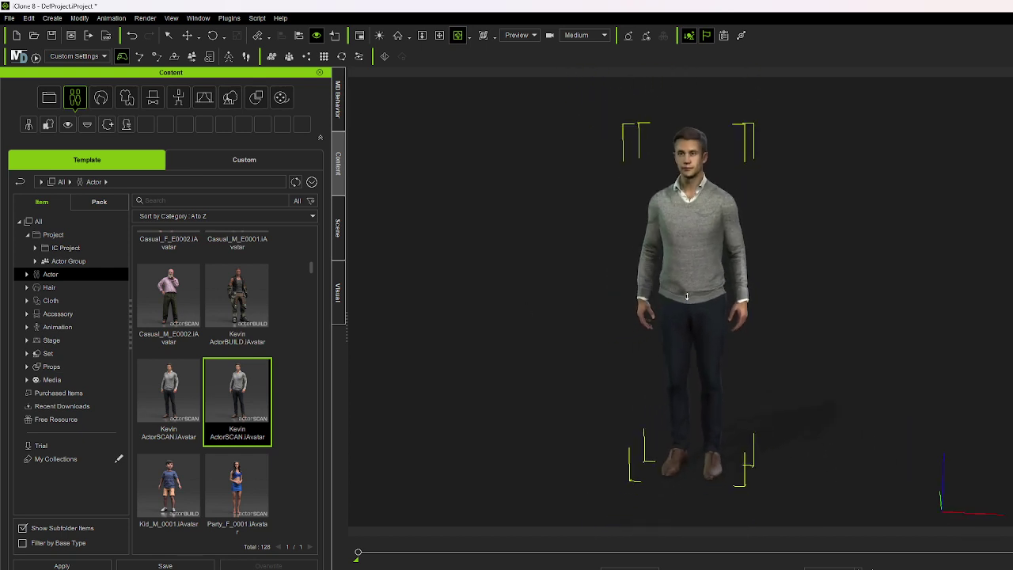
pyautogui.scroll(-1, 687, 296)
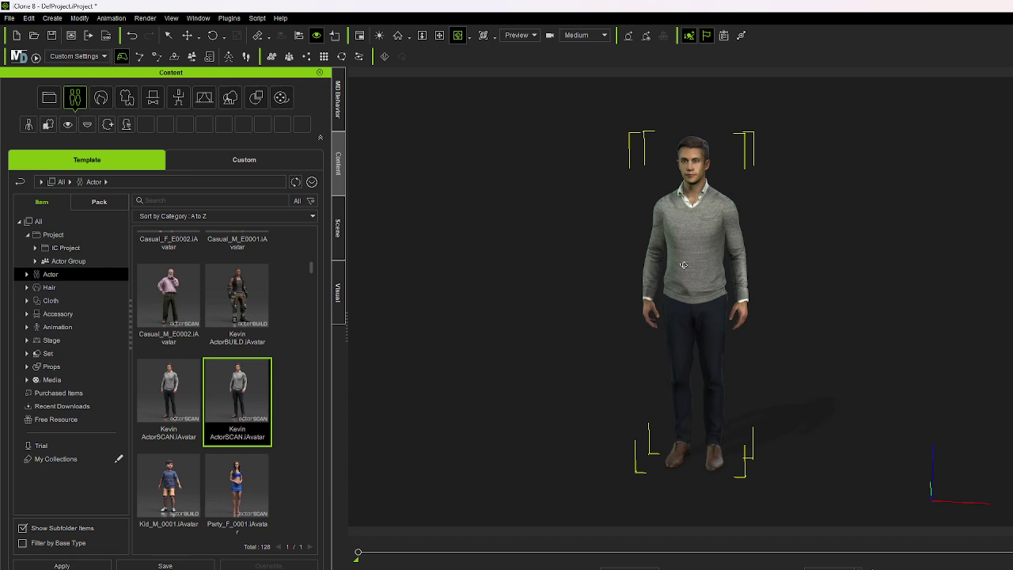
pyautogui.scroll(5, 684, 265)
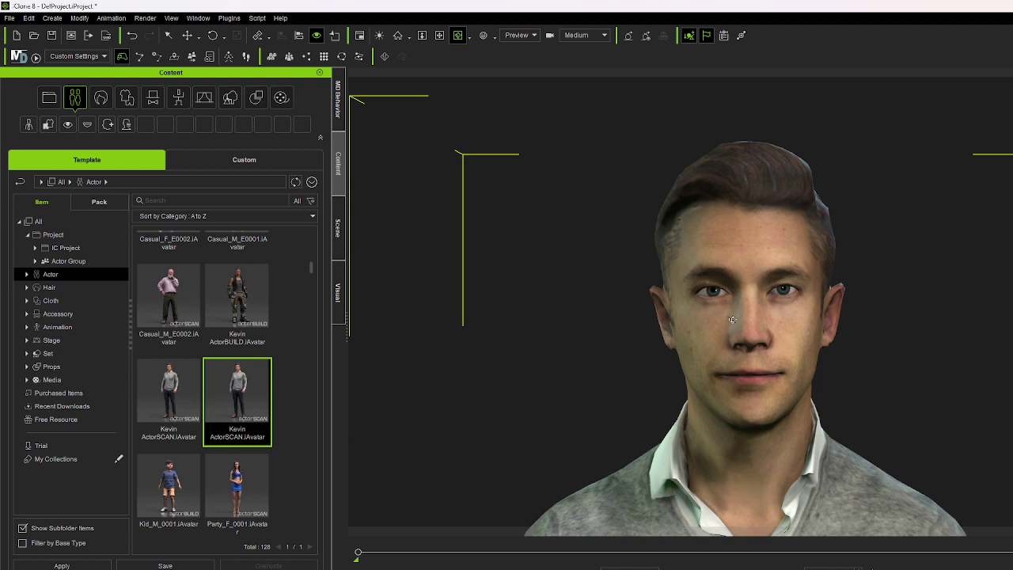
pyautogui.scroll(-6, 732, 319)
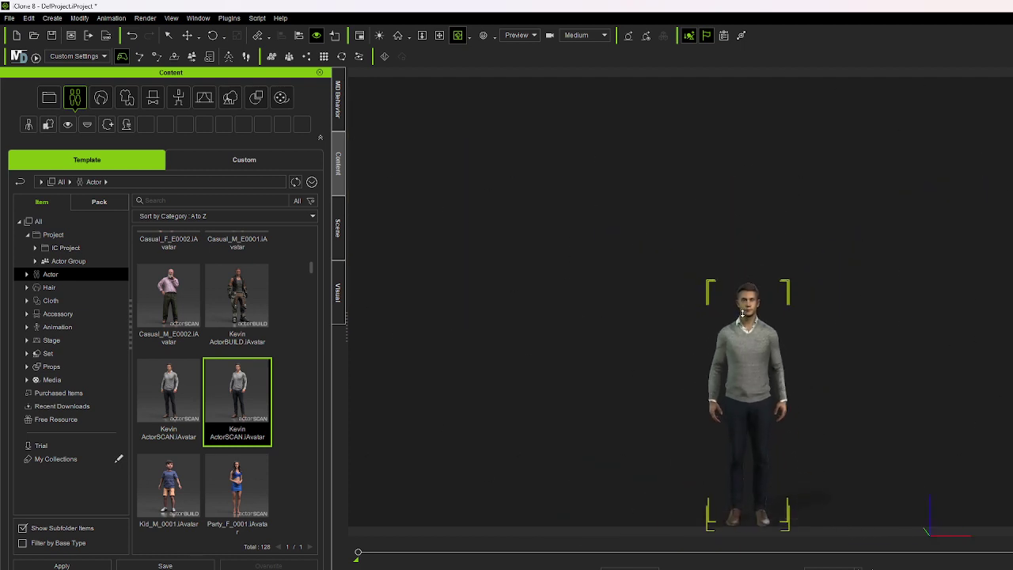
pyautogui.scroll(-1, 743, 313)
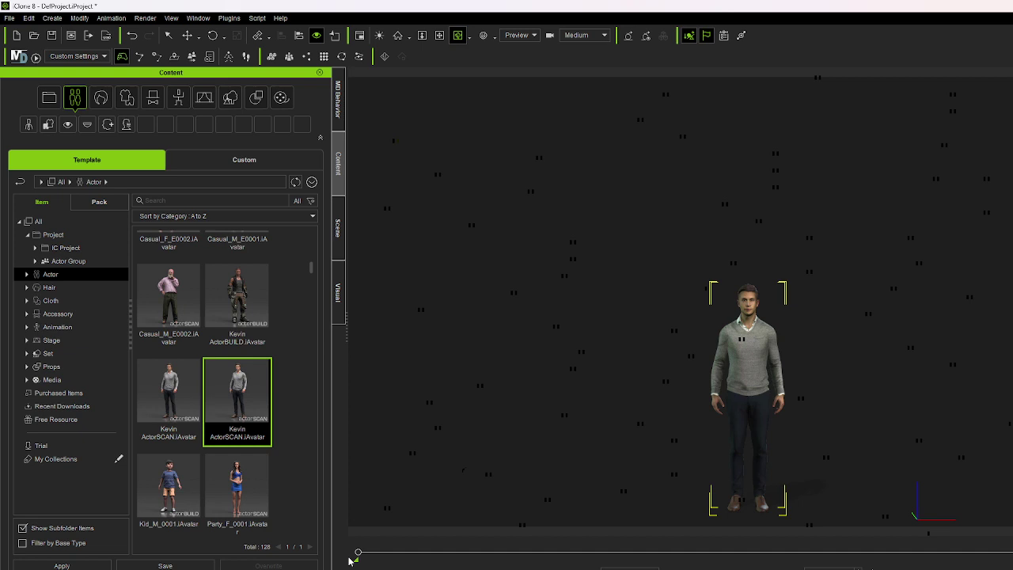
pyautogui.scroll(4, 735, 366)
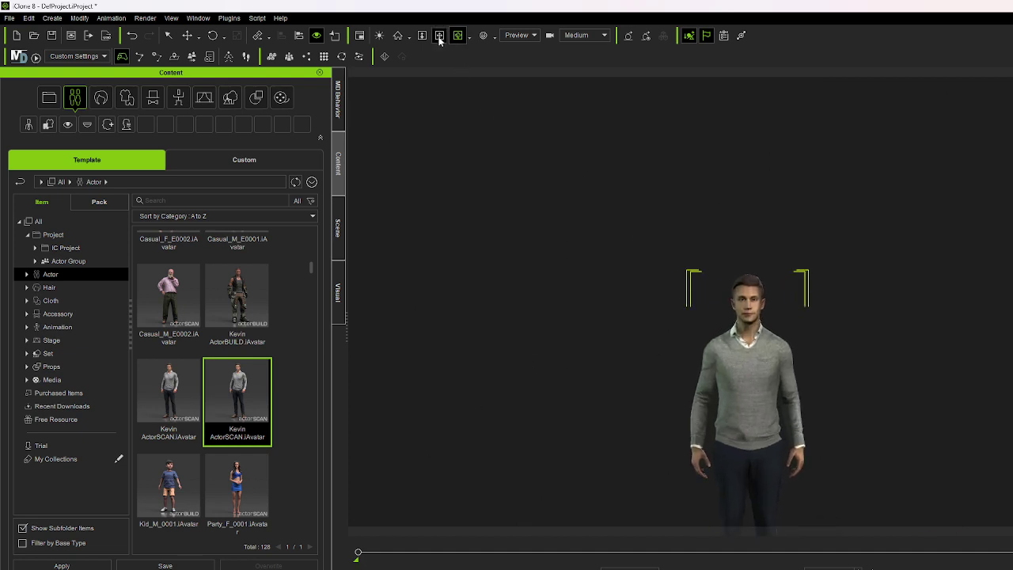
pyautogui.click(439, 36)
pyautogui.moveTo(736, 417); pyautogui.dragTo(722, 317)
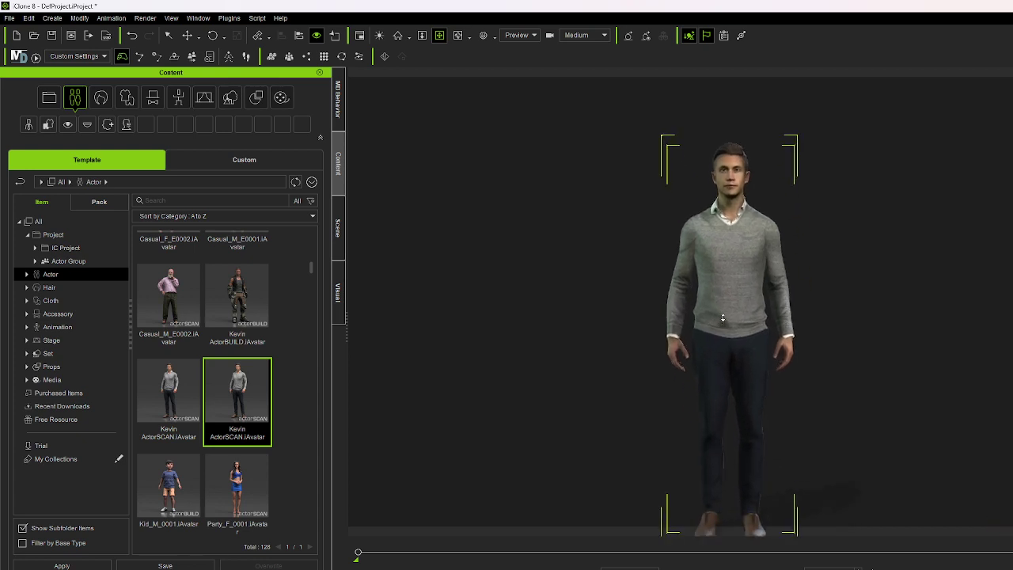
pyautogui.scroll(5, 722, 318)
pyautogui.moveTo(724, 242); pyautogui.dragTo(727, 302)
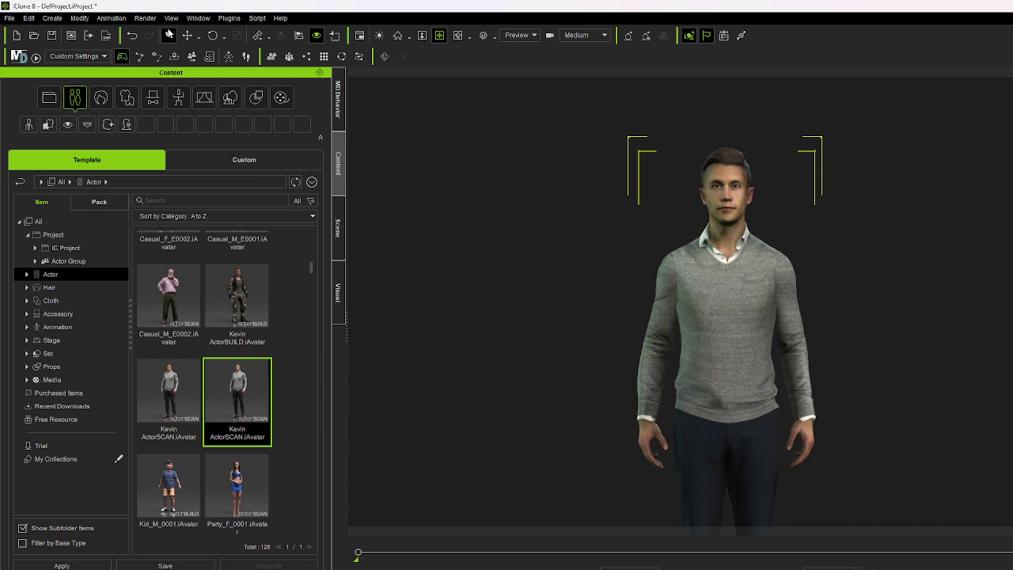
# - Start AccuLips for the Kevin actor and load the audio file The Landlords Response from Downloads
pyautogui.click(112, 18)
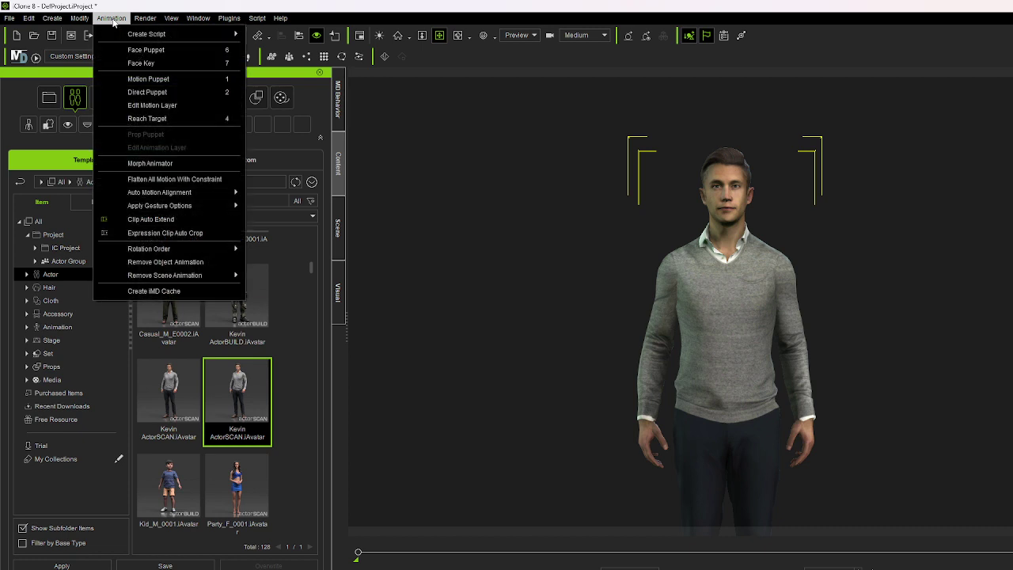
pyautogui.moveTo(128, 36)
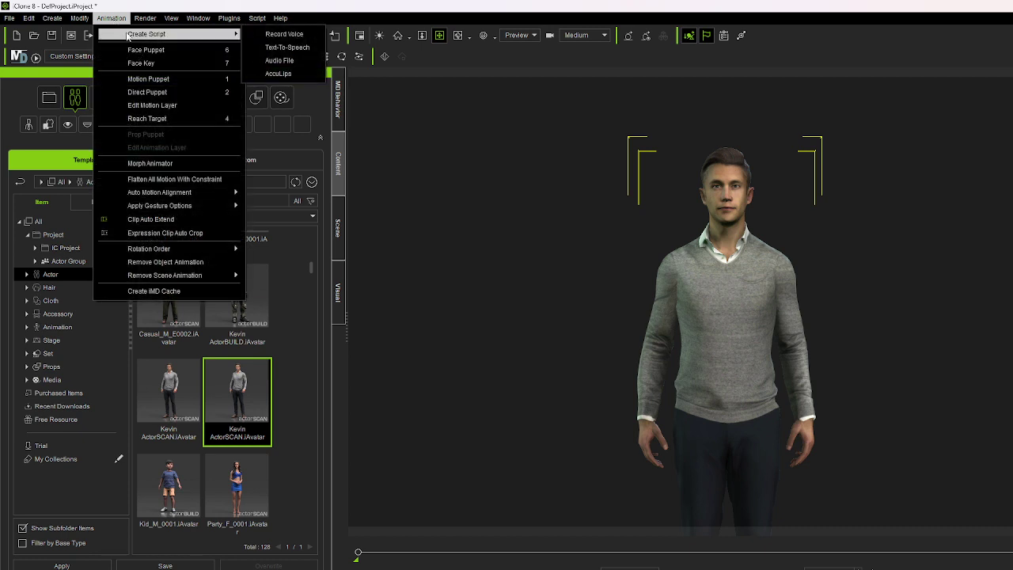
pyautogui.click(285, 73)
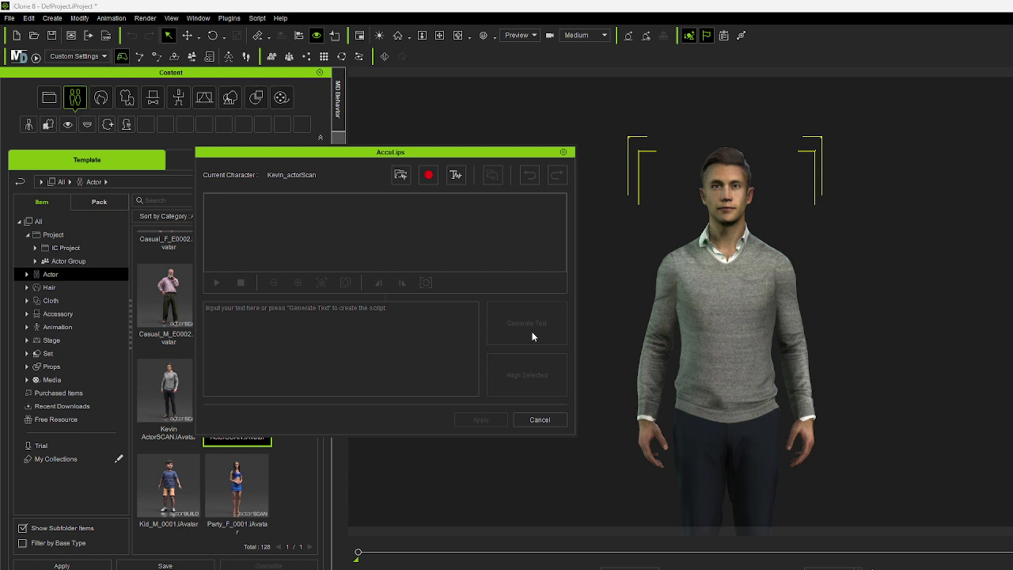
pyautogui.click(401, 179)
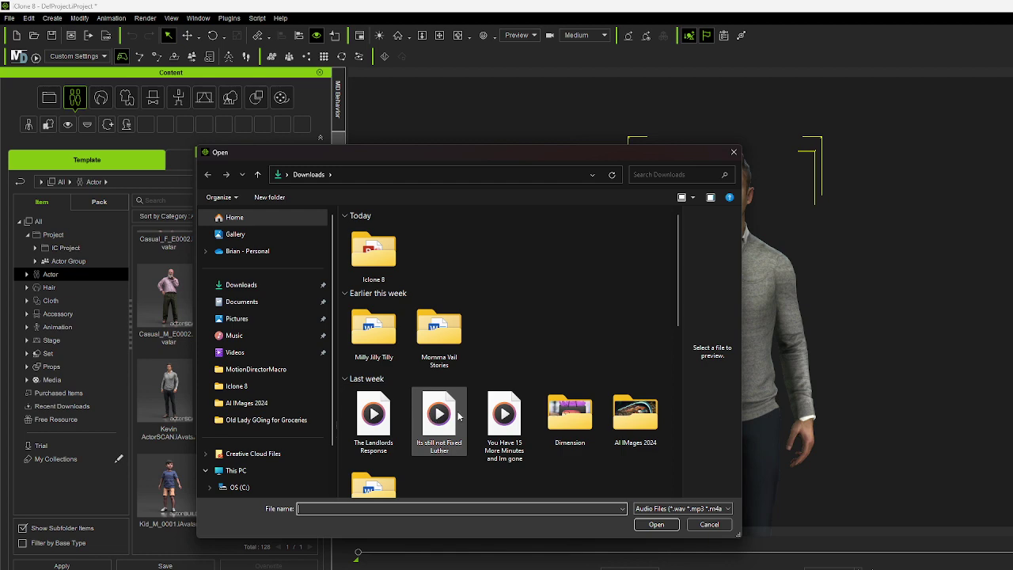
pyautogui.click(376, 419)
pyautogui.click(375, 419)
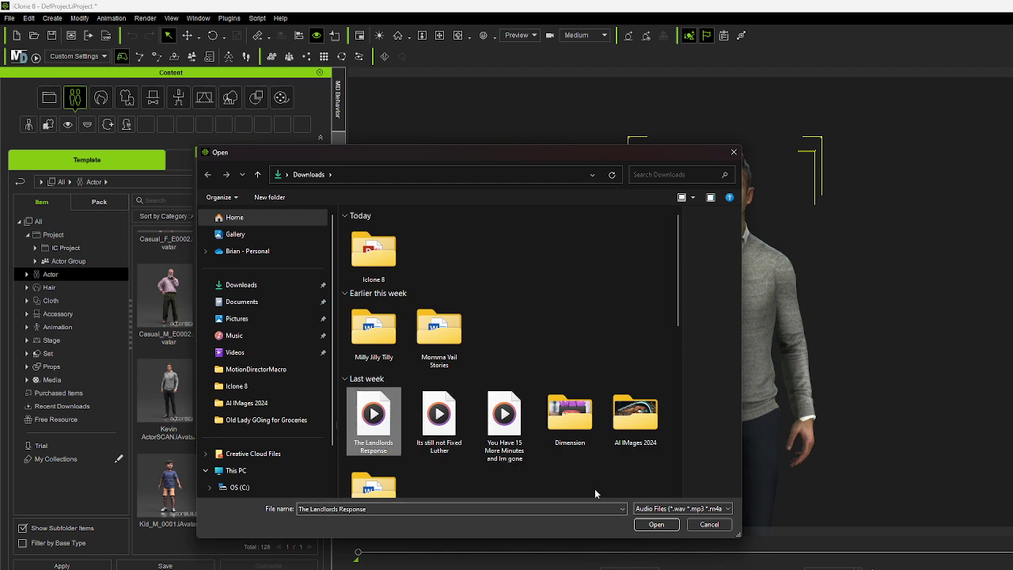
pyautogui.click(657, 524)
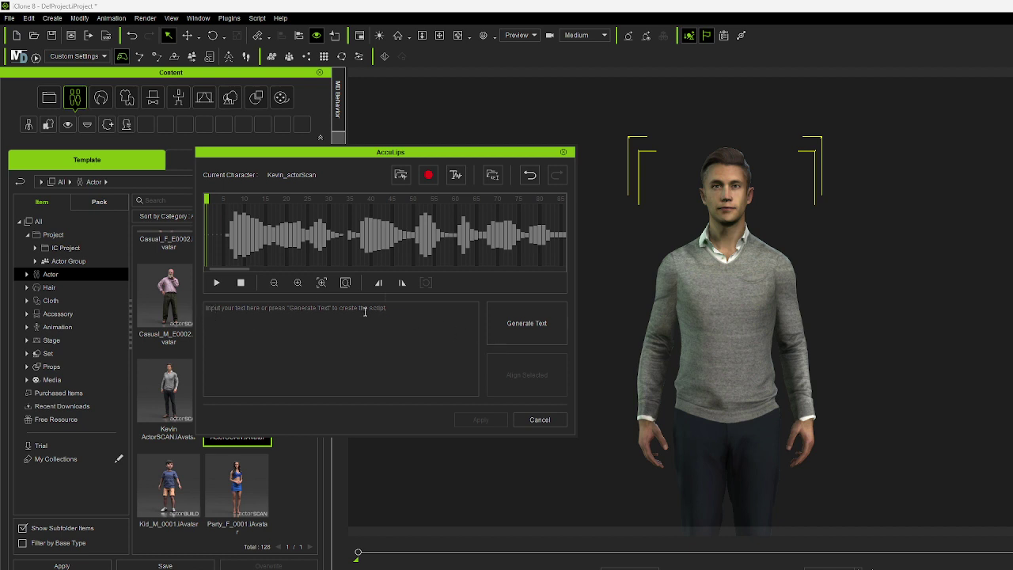
# - Generate the script text from the loaded audio and apply the aligned lip-sync to the actor
pyautogui.click(518, 324)
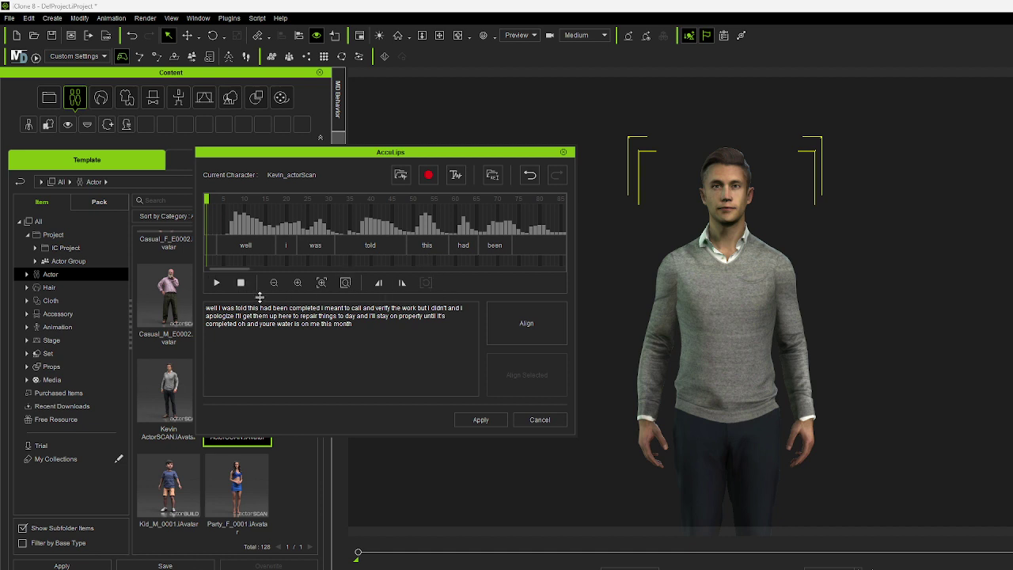
pyautogui.click(217, 283)
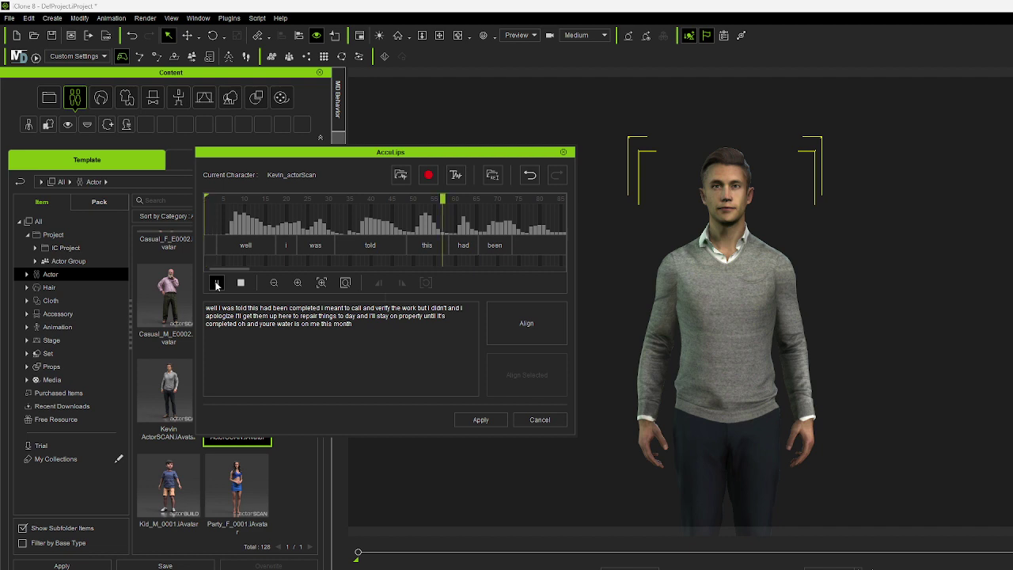
pyautogui.click(217, 284)
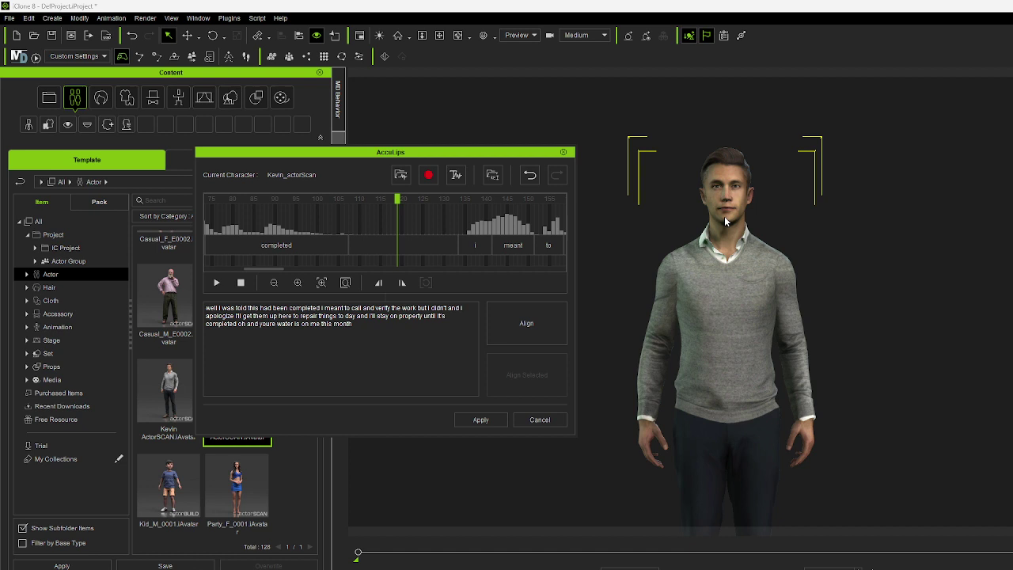
pyautogui.click(522, 323)
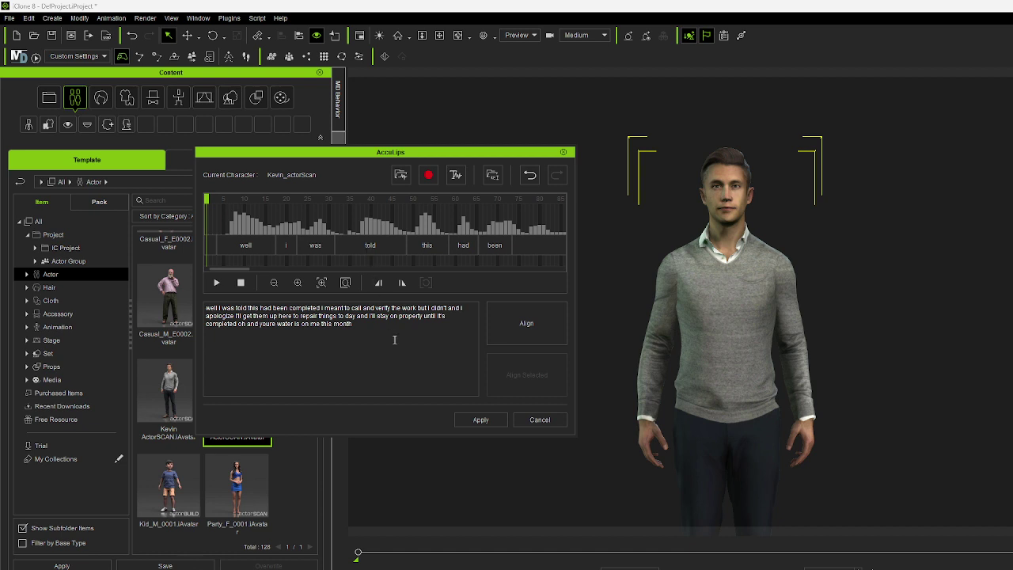
pyautogui.click(480, 420)
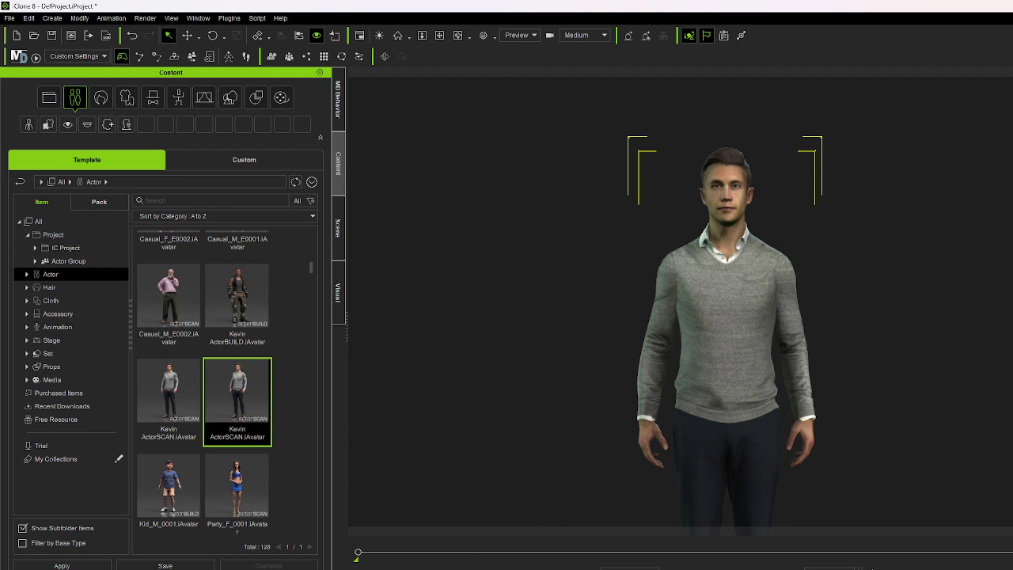
# - Play back the lip-sync animation on the actor's face and return to a wider view of him
pyautogui.press('space')
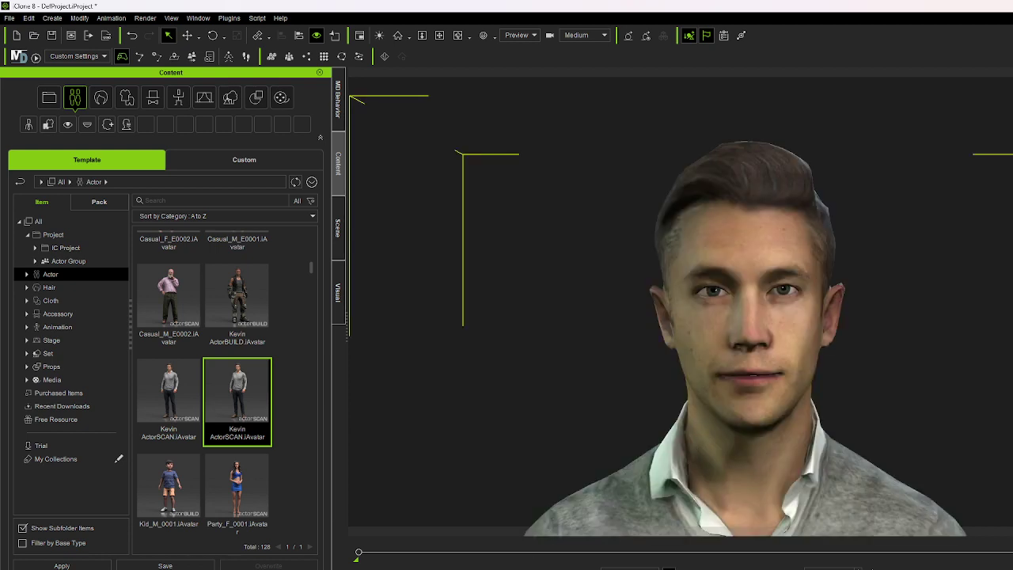
pyautogui.press('space')
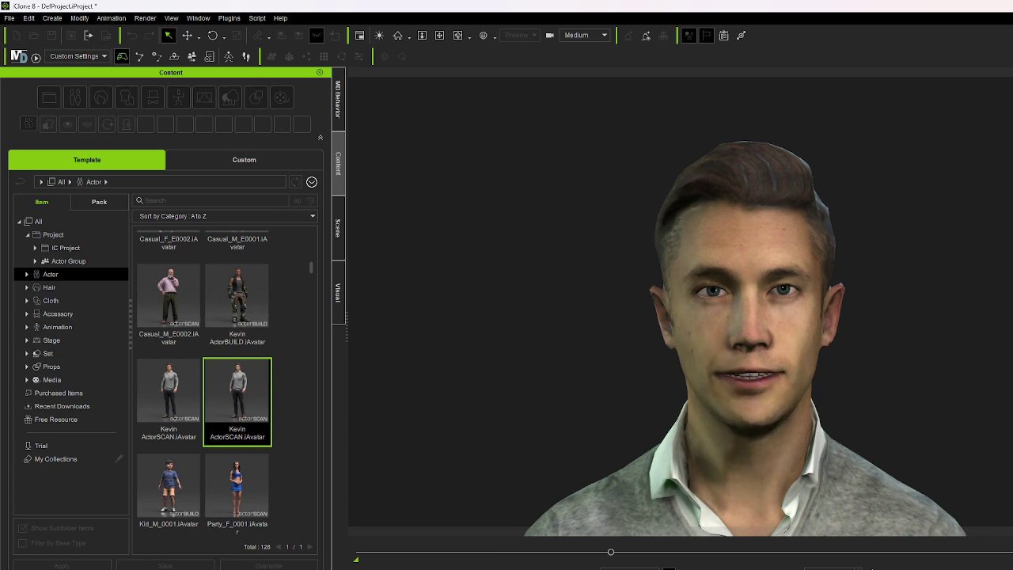
pyautogui.press('space')
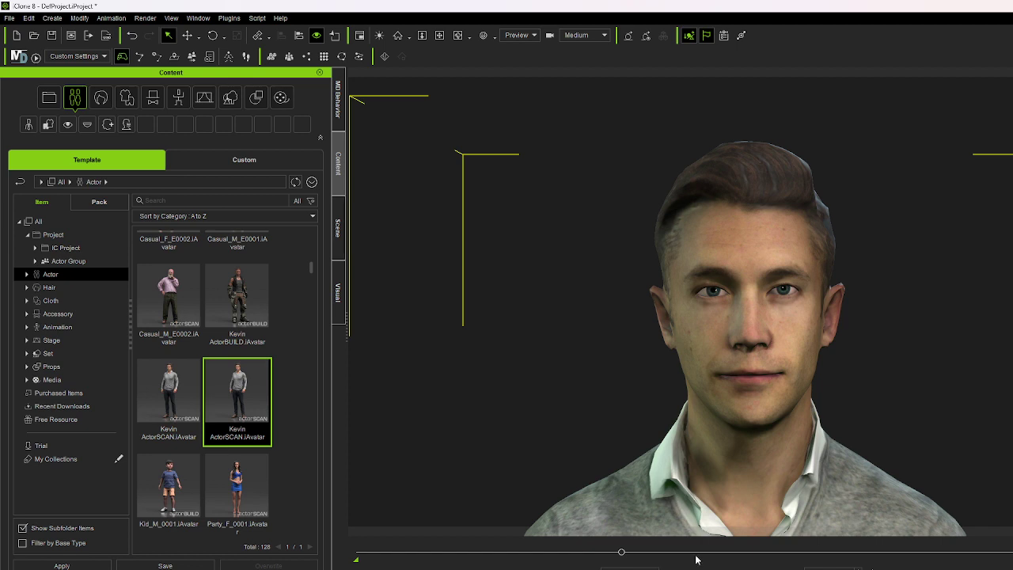
pyautogui.scroll(-10, 756, 434)
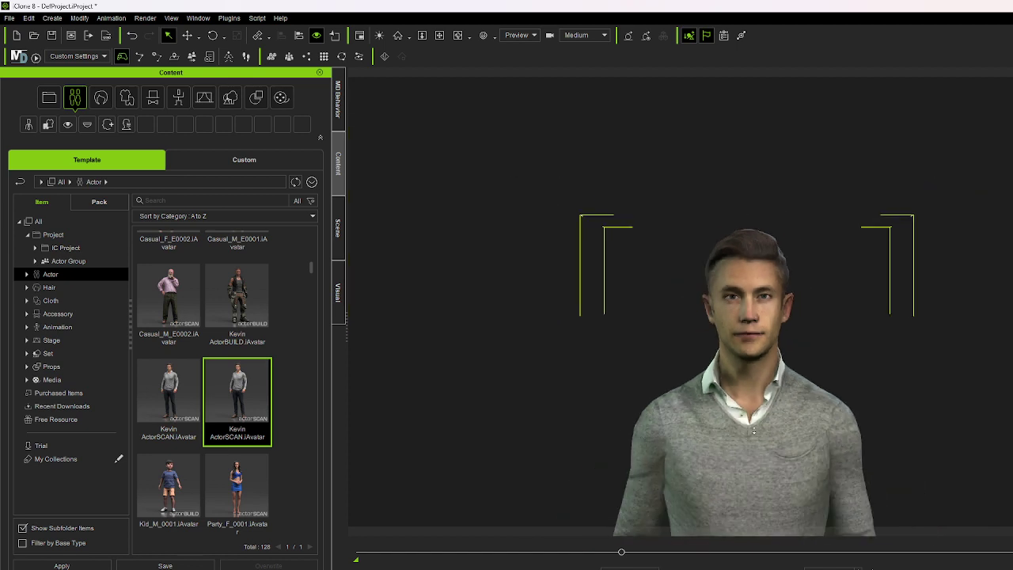
pyautogui.scroll(-1, 755, 432)
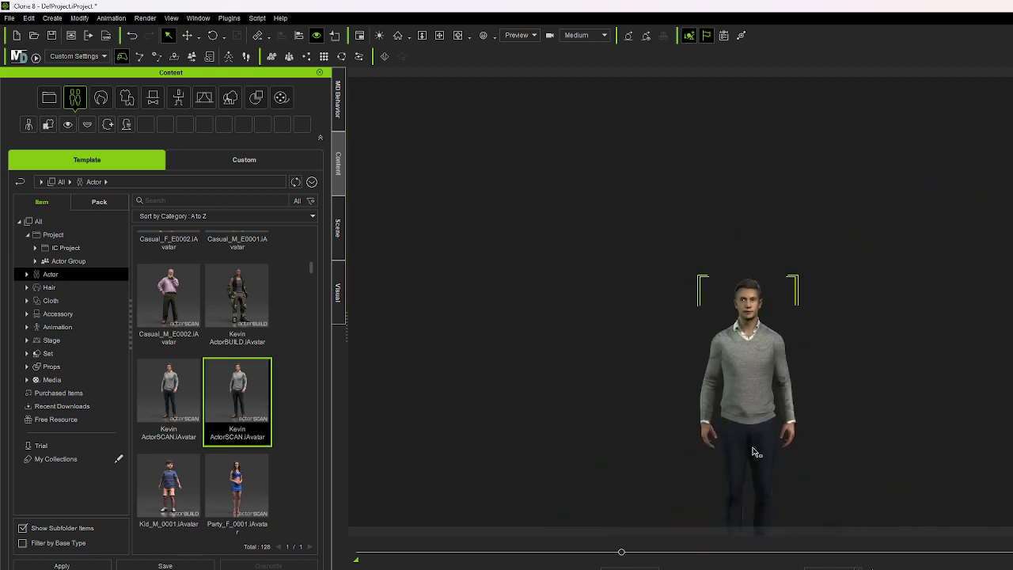